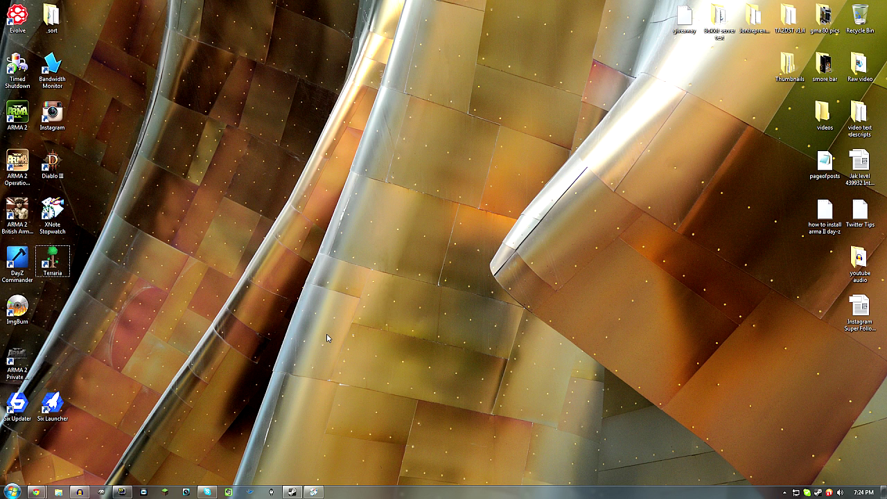
# Step: Switch to Steam and look through the ARMA 2, British Armed Forces and Operation Arrowhead entries in the game library
pyautogui.click(295, 492)
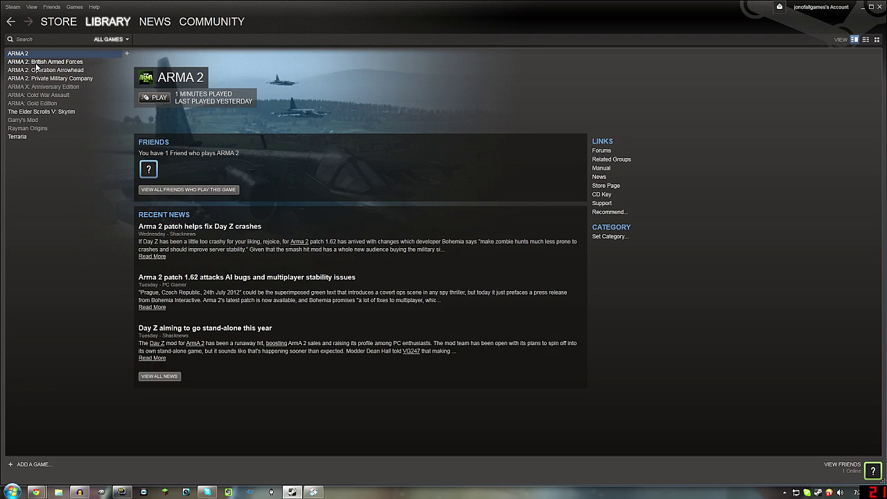
pyautogui.press('Down')
pyautogui.press('Down')
pyautogui.press('Up')
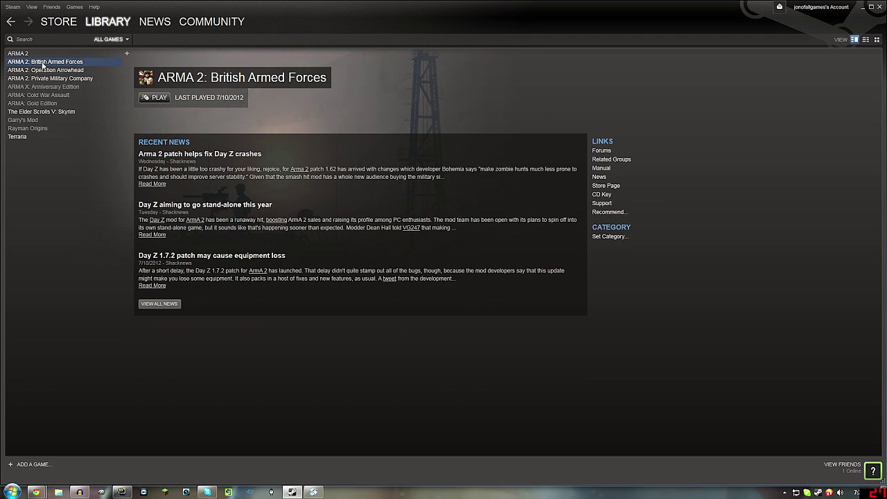
pyautogui.press('Down')
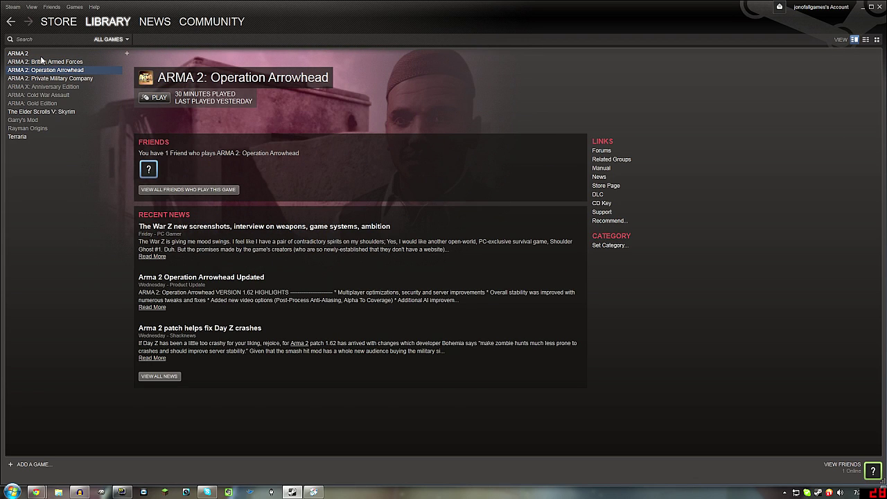
pyautogui.click(40, 55)
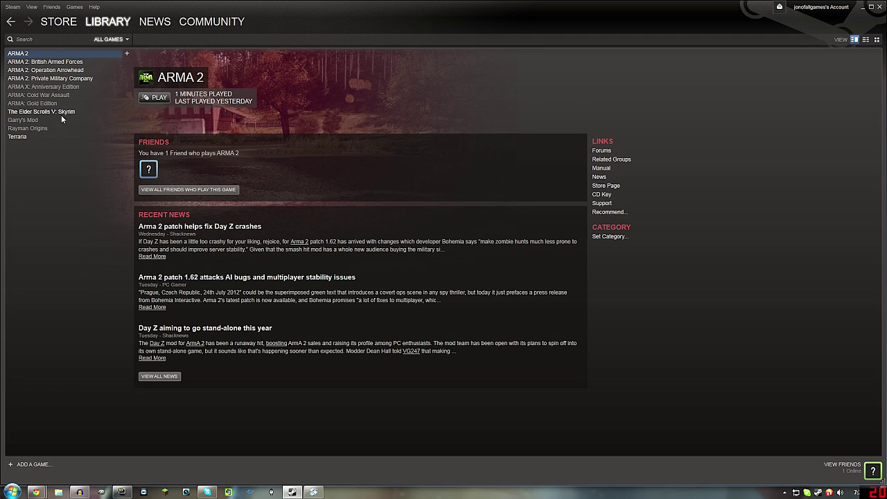
# Step: Find ARMA II: Combined Operations among the featured store items and open its purchase page, passing the age check
pyautogui.click(58, 21)
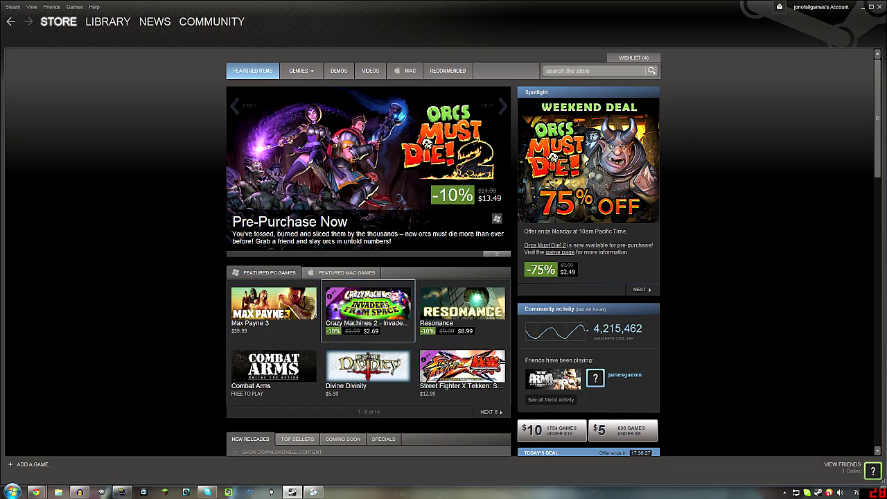
pyautogui.moveTo(492, 254); pyautogui.dragTo(333, 247)
pyautogui.click(431, 159)
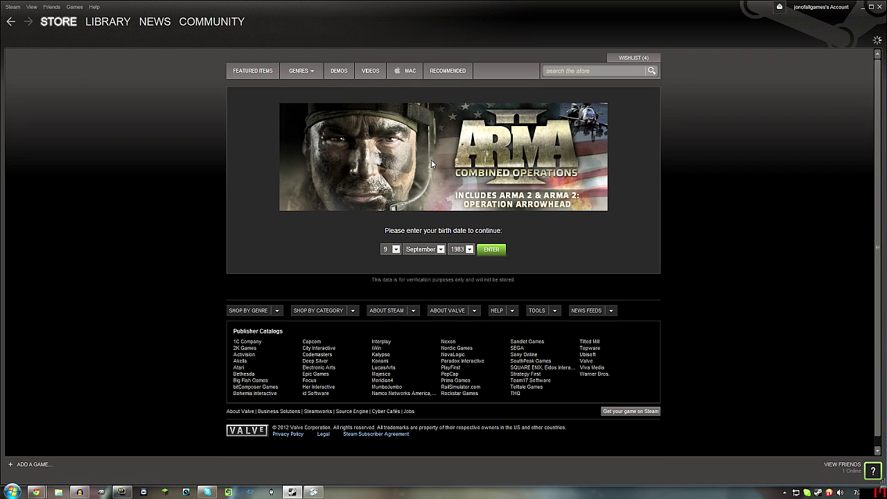
pyautogui.click(492, 250)
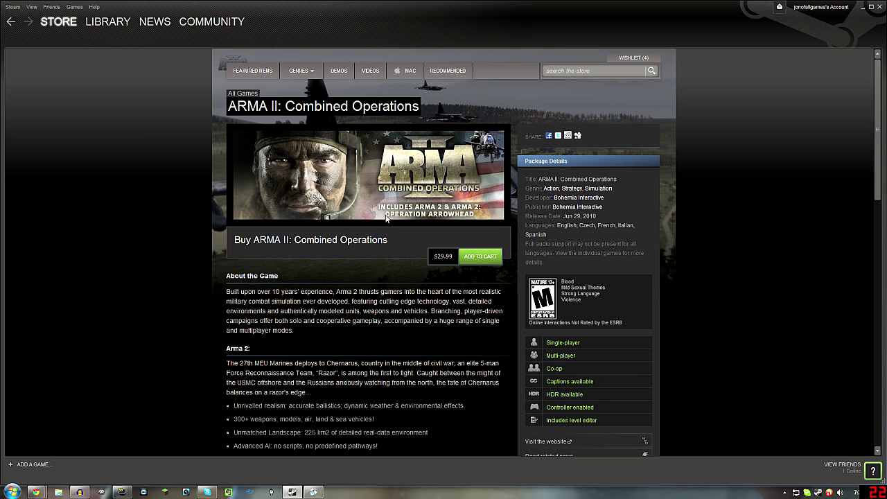
# Step: Return to the game library and view the available game actions for ARMA 2
pyautogui.click(105, 23)
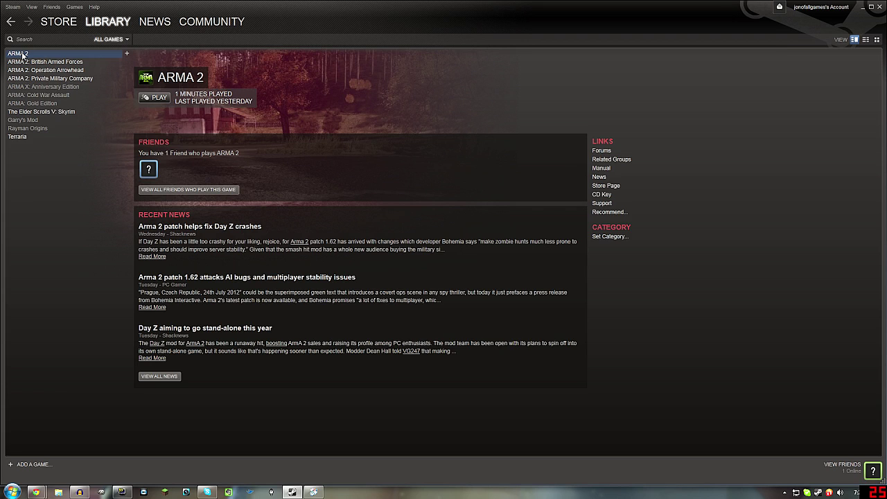
pyautogui.click(50, 71)
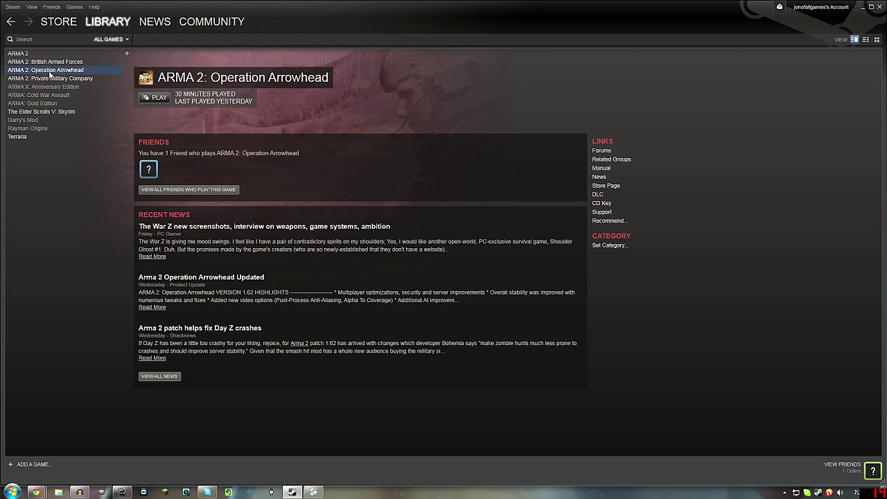
pyautogui.rightClick(50, 72)
pyautogui.click(35, 55)
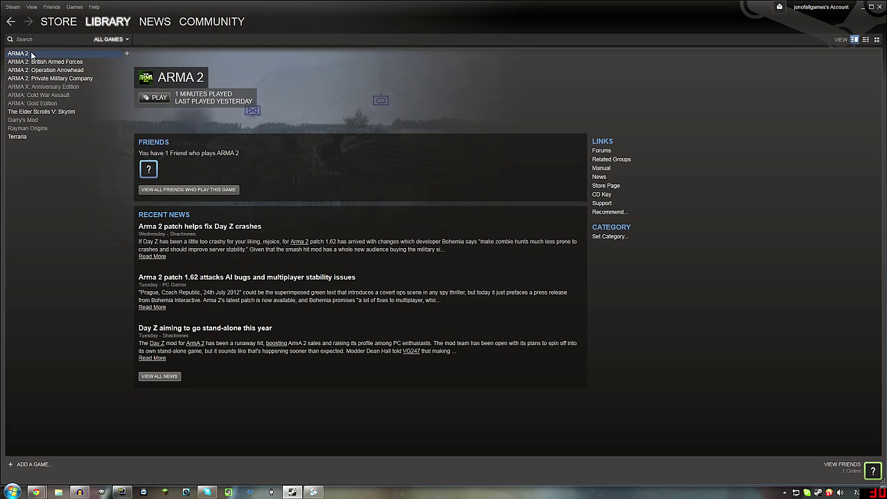
pyautogui.rightClick(28, 54)
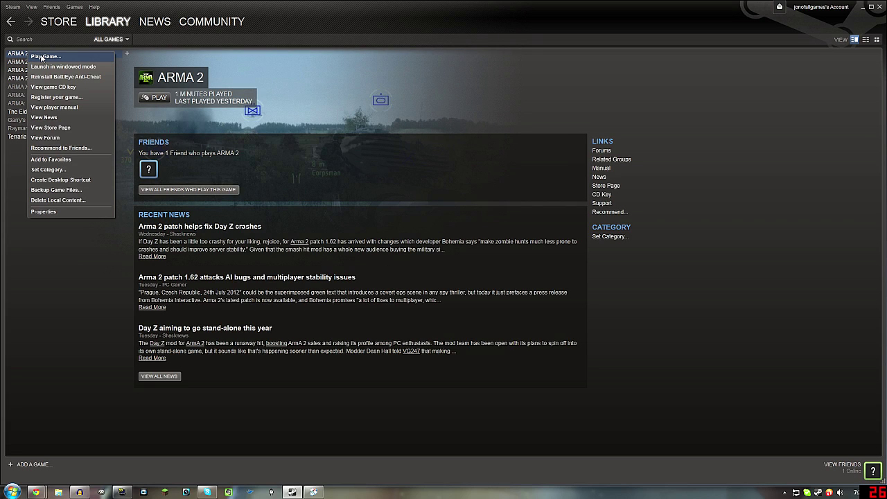
pyautogui.click(21, 55)
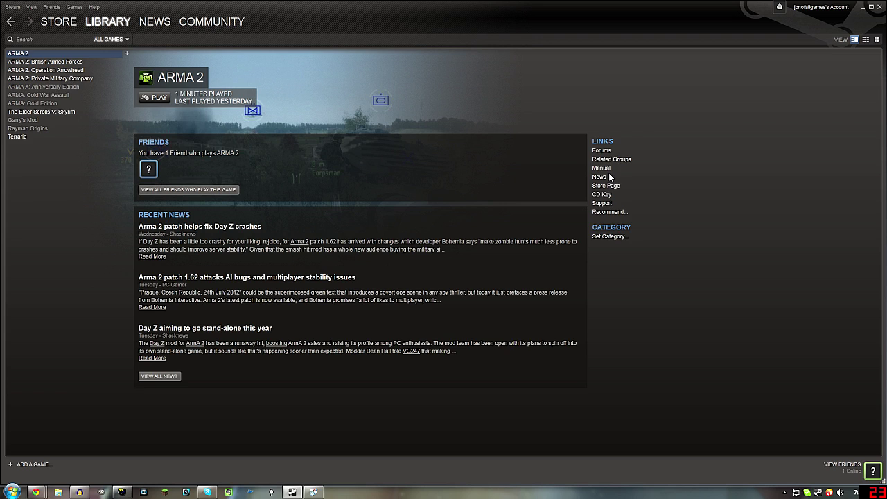
# Step: View the ARMA 2: Private Military Company entry and the available game actions for ARMA 2: Operation Arrowhead
pyautogui.click(61, 79)
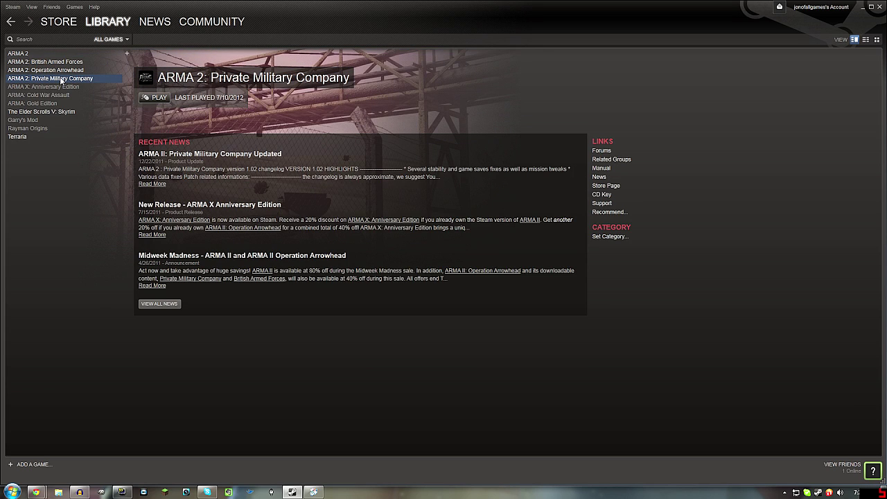
pyautogui.click(72, 70)
pyautogui.rightClick(72, 70)
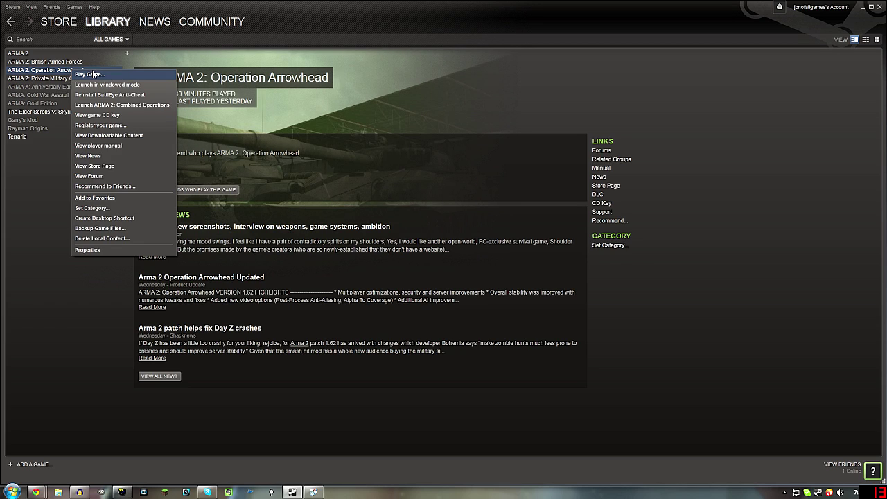
pyautogui.click(33, 177)
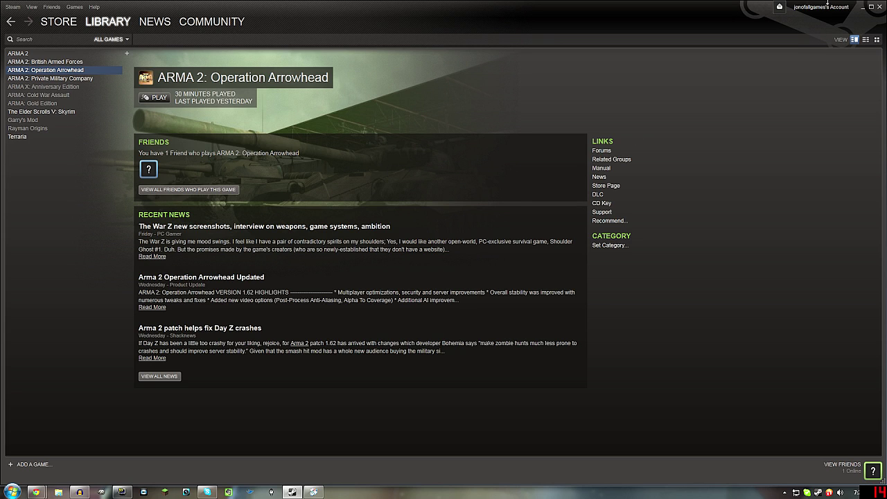
# Step: Minimize Steam, bring up the Six Updater website in a maximized Chrome window, and view its v2.9.7pre download page
pyautogui.click(859, 6)
pyautogui.moveTo(36, 492)
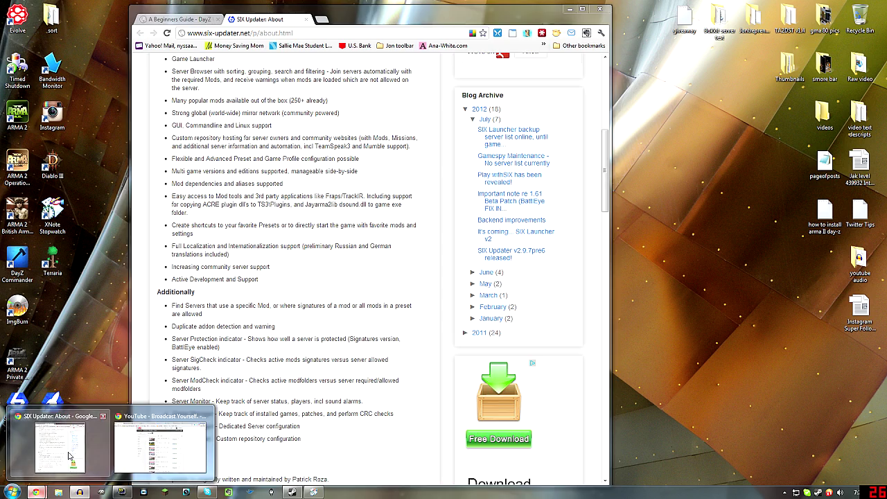
pyautogui.click(68, 458)
pyautogui.doubleClick(354, 12)
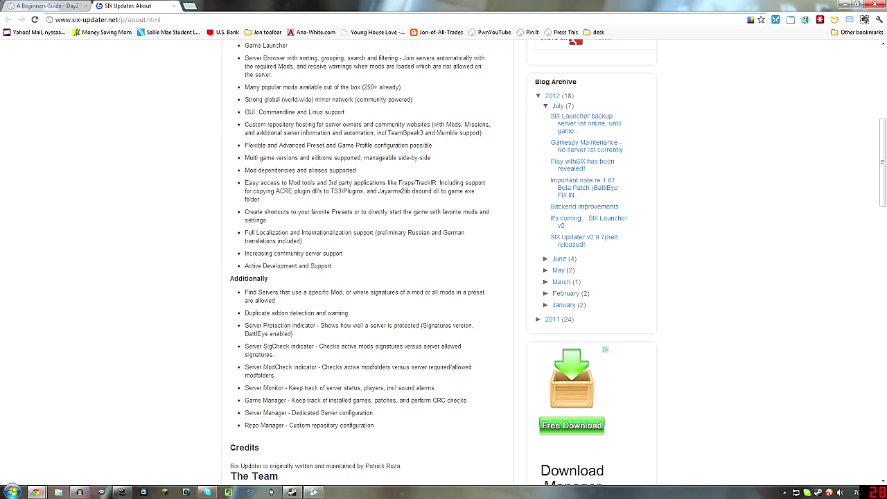
pyautogui.scroll(5, 338, 224)
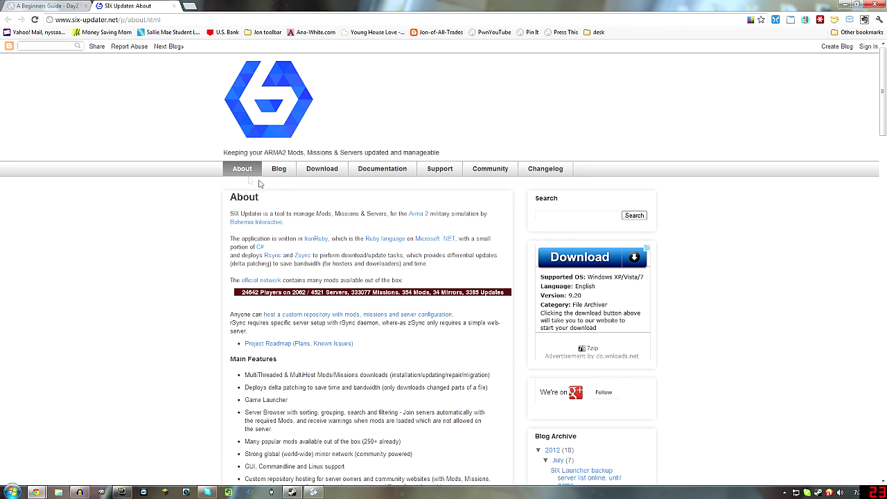
pyautogui.click(322, 168)
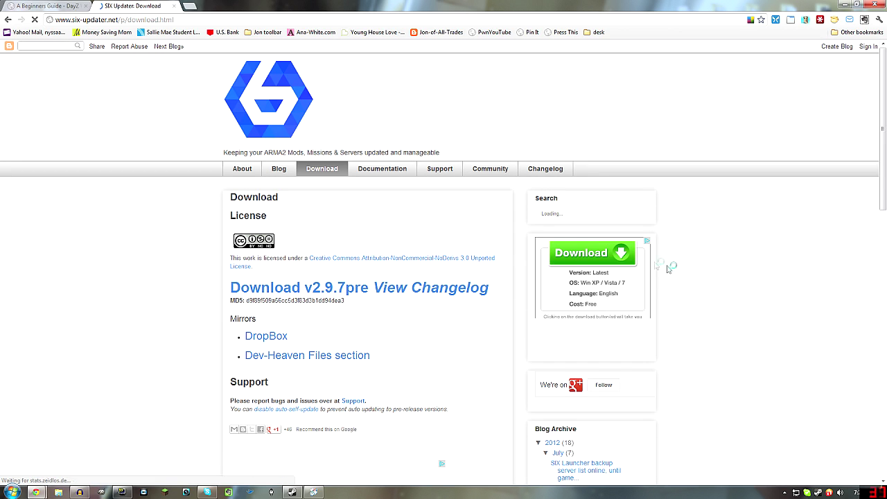
pyautogui.scroll(-1, 737, 352)
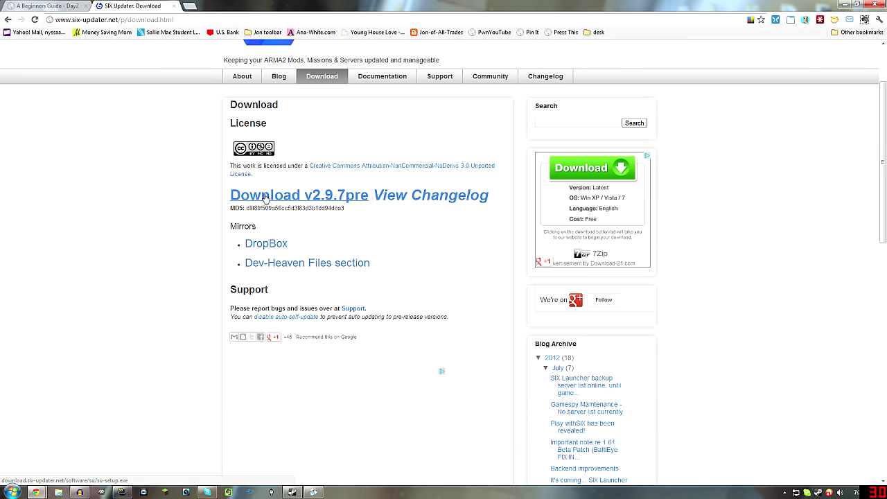
pyautogui.scroll(1, 264, 198)
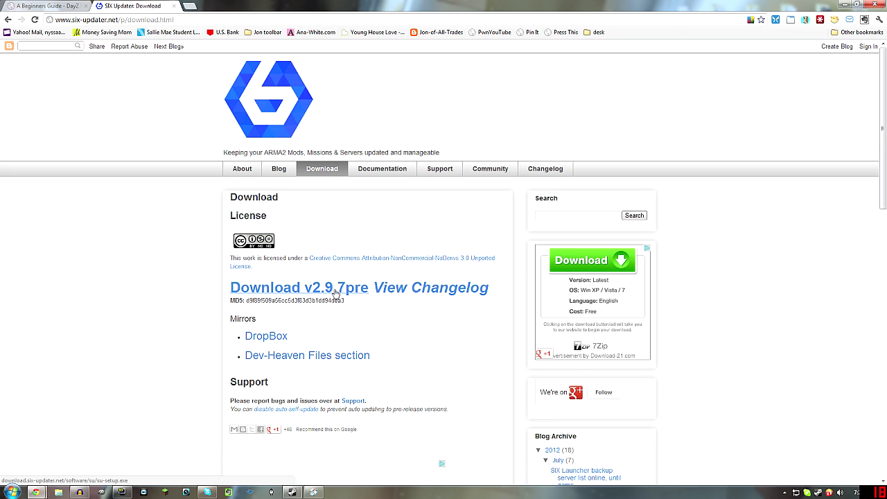
pyautogui.click(844, 5)
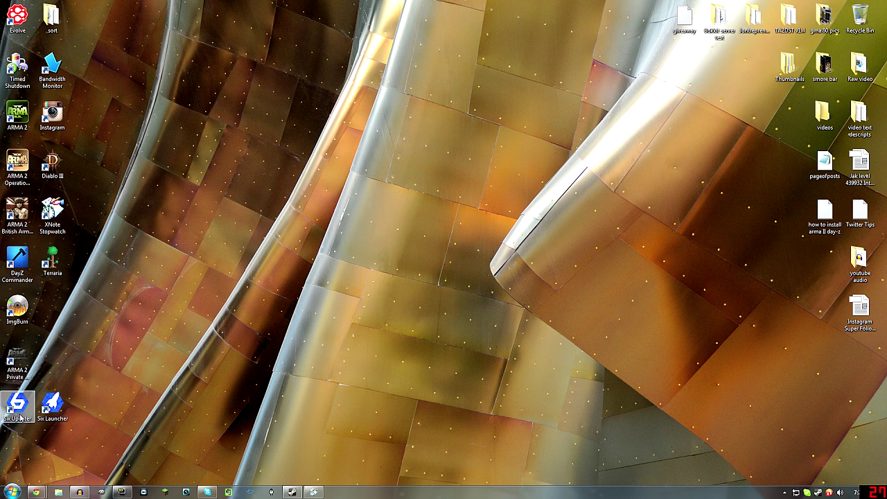
# Step: Start Six Launcher from the desktop and browse through its available mods, returning to DayZ
pyautogui.doubleClick(52, 404)
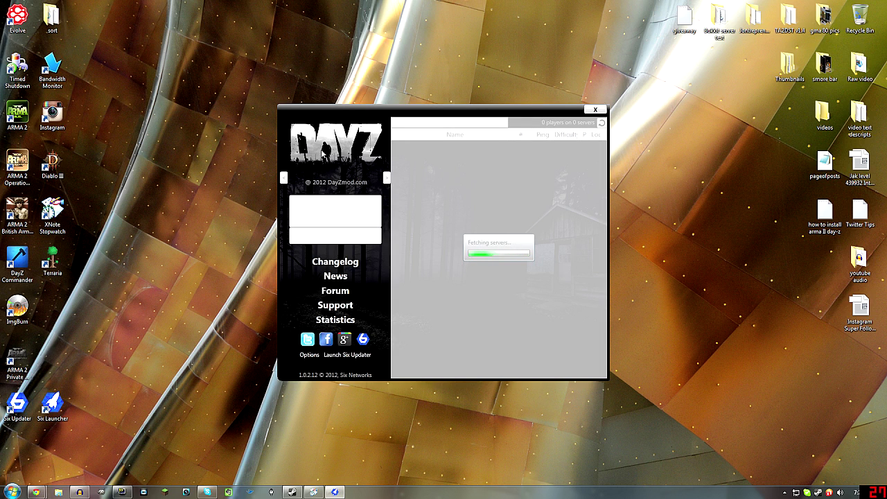
pyautogui.moveTo(357, 114); pyautogui.dragTo(293, 90)
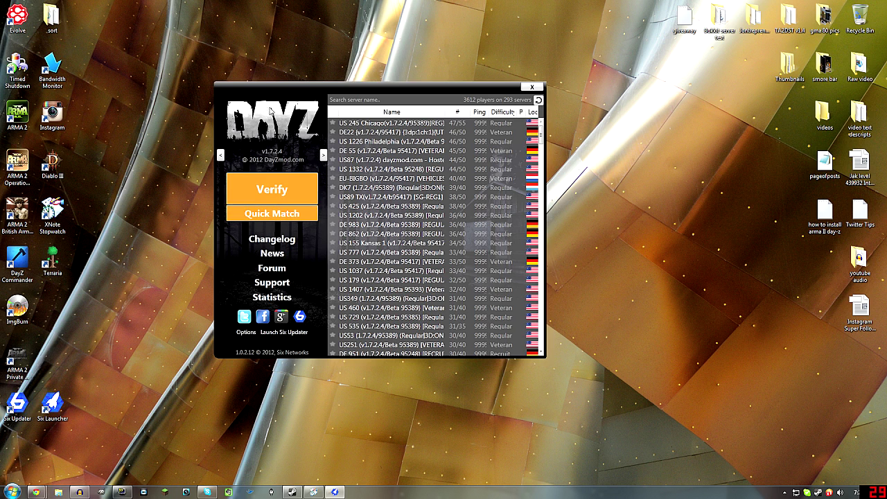
pyautogui.click(221, 157)
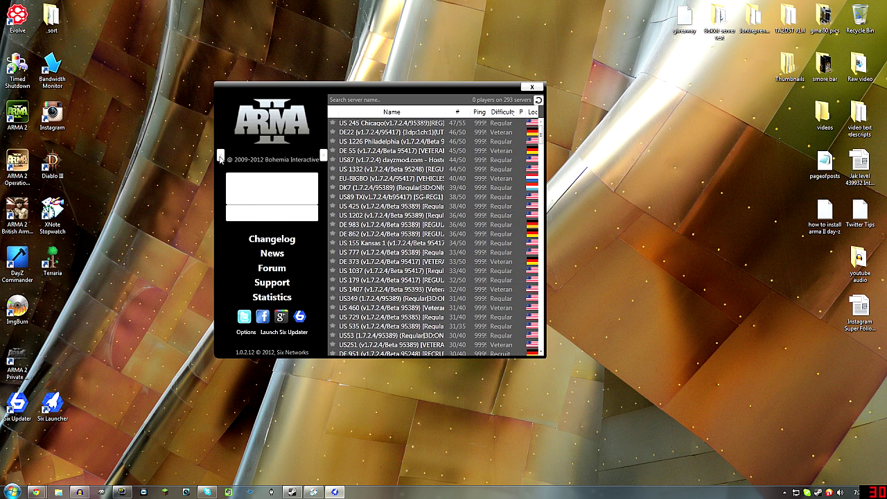
pyautogui.click(324, 155)
pyautogui.click(323, 155)
pyautogui.click(323, 155)
pyautogui.click(323, 156)
pyautogui.click(220, 156)
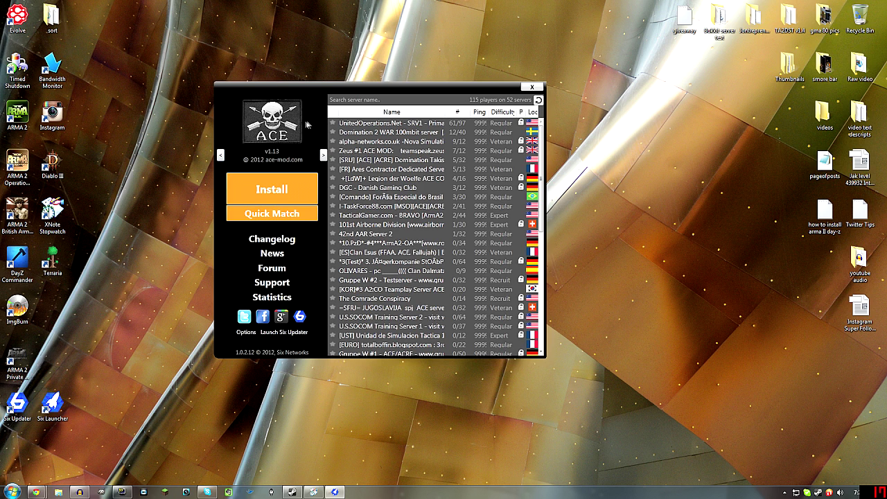
pyautogui.click(220, 155)
pyautogui.click(220, 156)
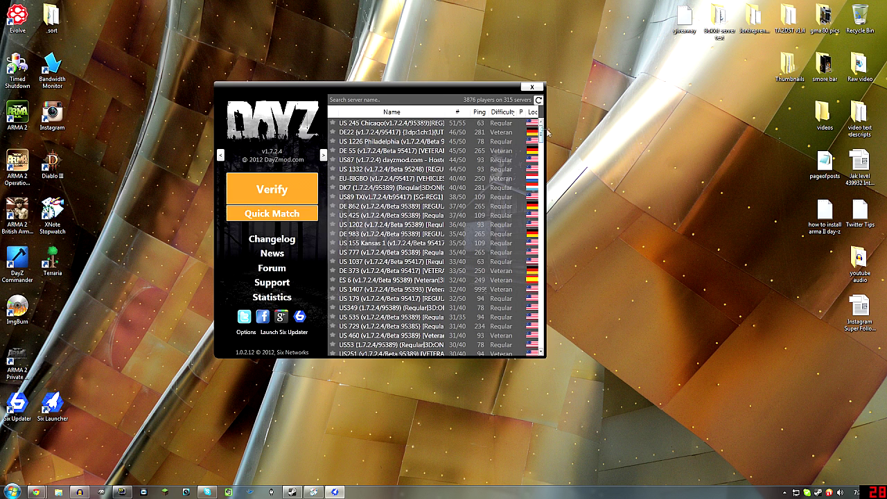
# Step: Widen the launcher window to reveal the server list columns through Version and reposition it fully on the desktop
pyautogui.moveTo(546, 128); pyautogui.dragTo(886, 129)
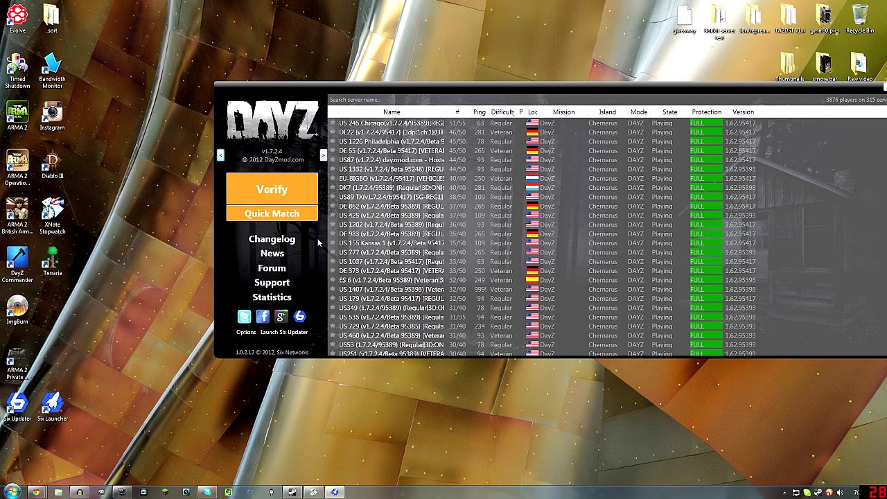
pyautogui.moveTo(274, 172); pyautogui.dragTo(220, 165)
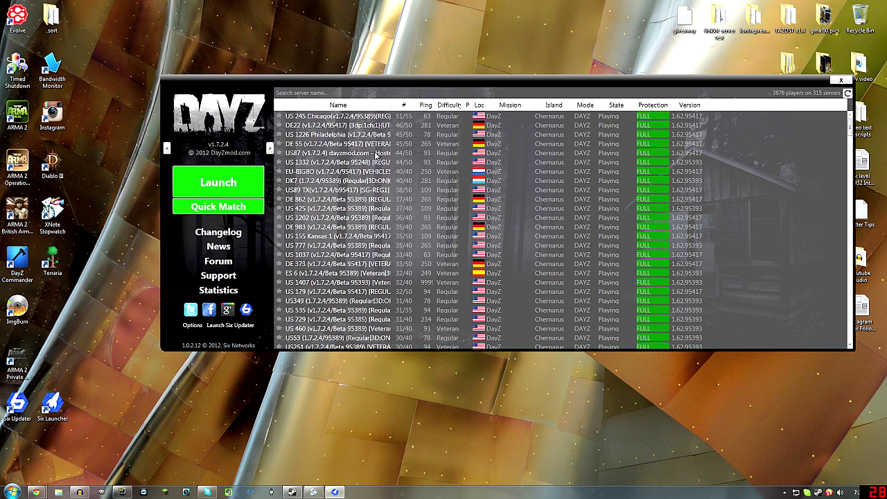
pyautogui.moveTo(310, 84); pyautogui.dragTo(290, 74)
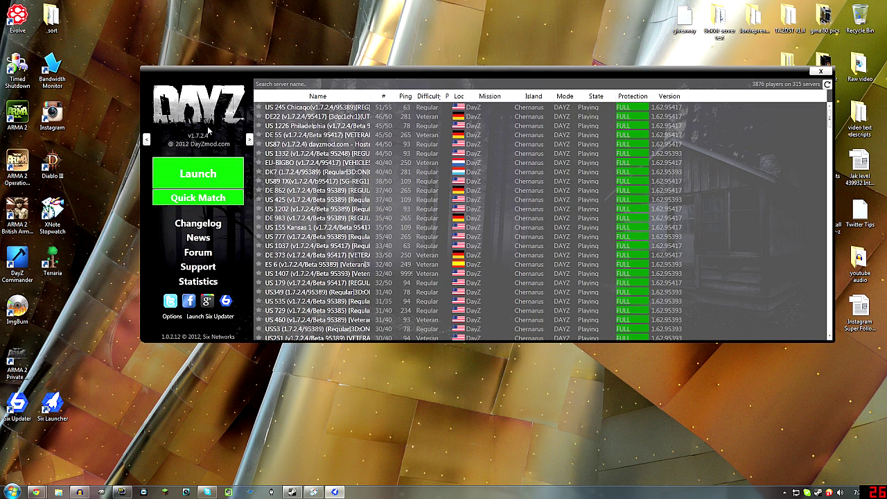
# Step: Try selecting different DayZ servers in the list, starting with US 245 Chicago and ending on DE 862
pyautogui.click(313, 110)
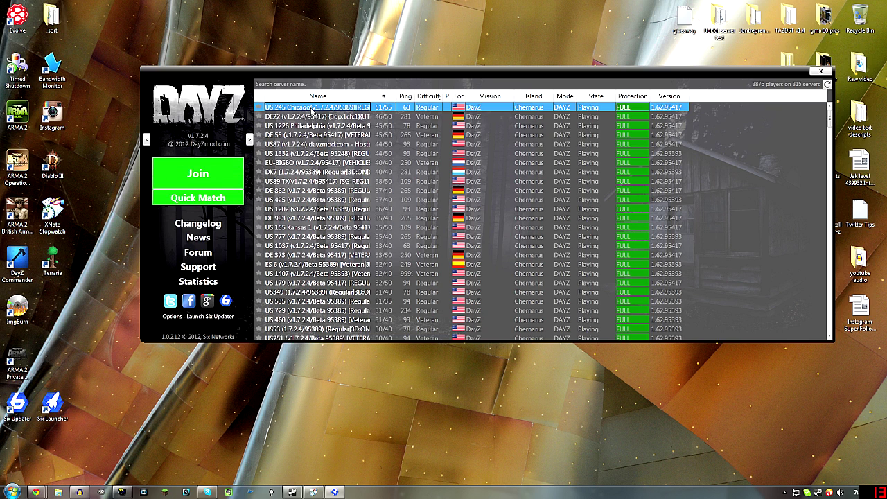
pyautogui.click(337, 158)
pyautogui.click(305, 192)
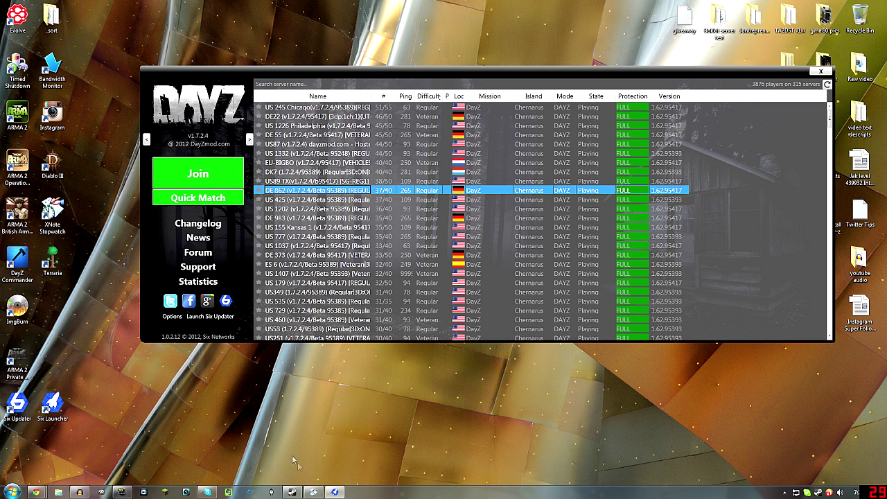
# Step: Disable Force enable Beta patch in the launcher options and accept the settings
pyautogui.moveTo(323, 491)
pyautogui.click(173, 316)
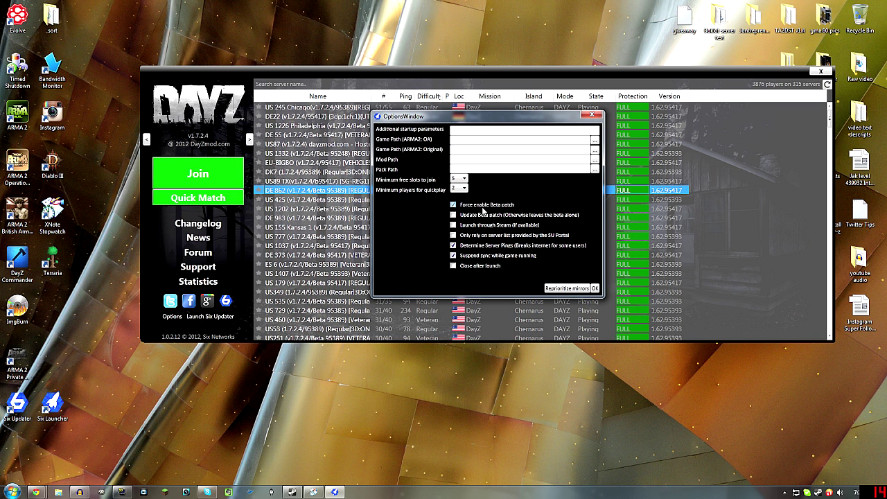
pyautogui.click(452, 206)
pyautogui.moveTo(500, 118); pyautogui.dragTo(444, 224)
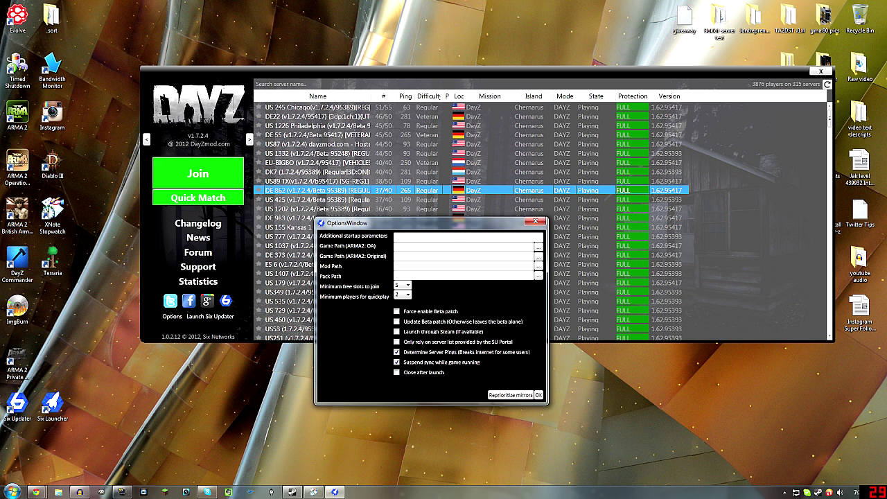
pyautogui.click(541, 396)
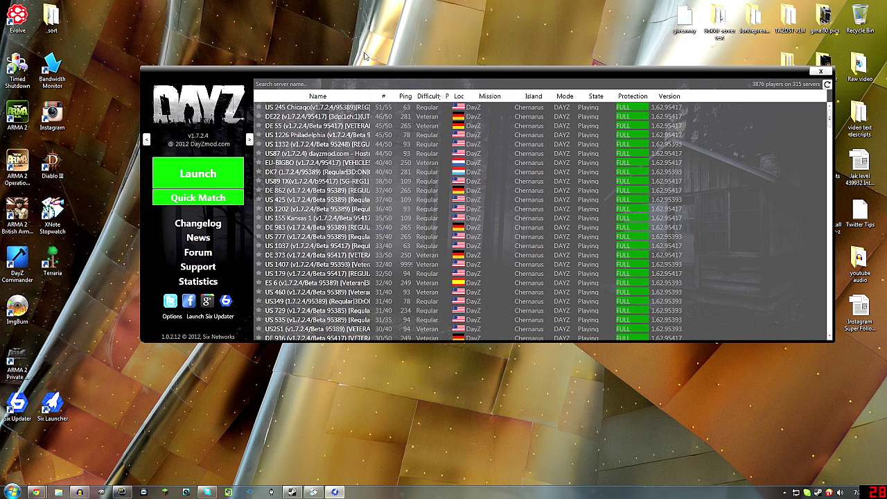
pyautogui.moveTo(298, 67); pyautogui.dragTo(298, 78)
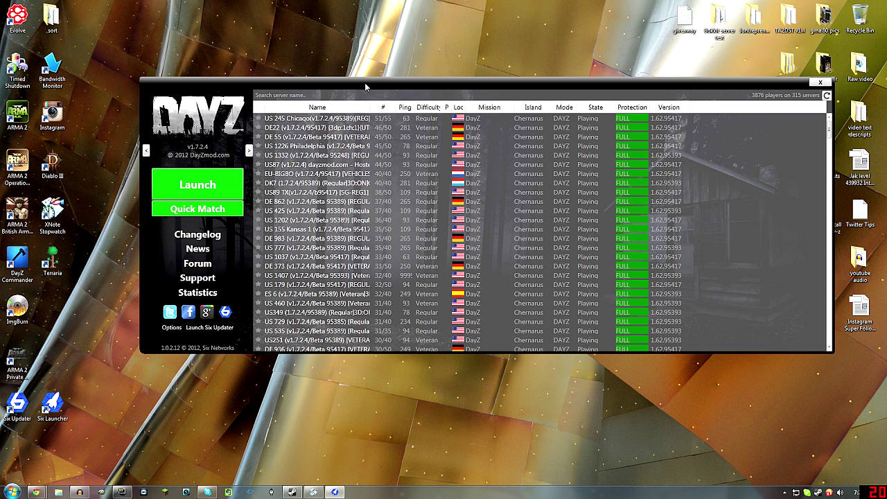
pyautogui.click(29, 280)
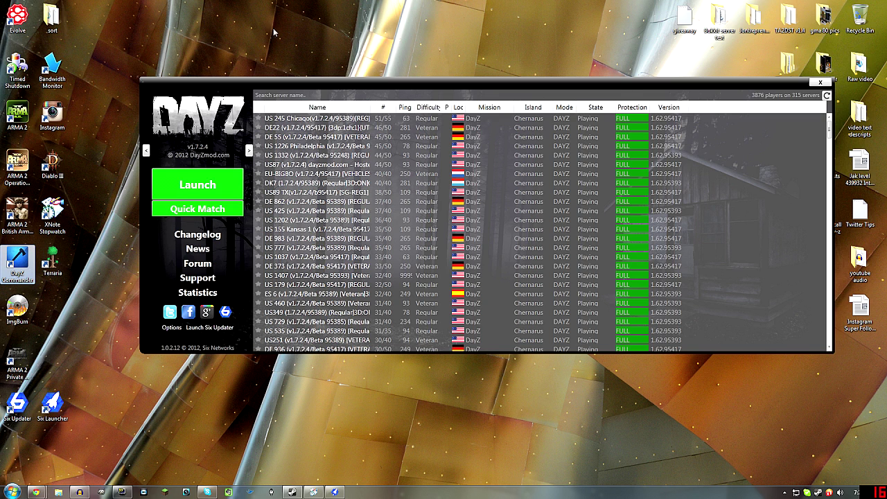
pyautogui.moveTo(235, 95); pyautogui.dragTo(221, 95)
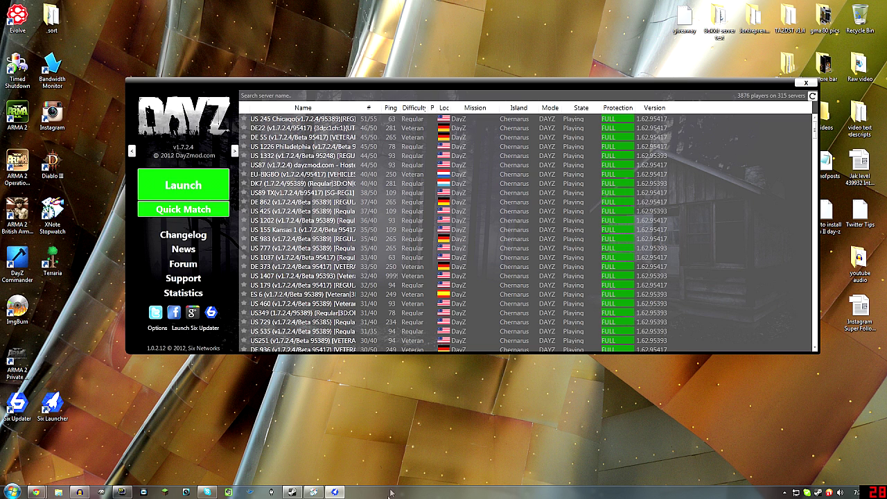
# Step: Switch to Steam, start ARMA 2: Operation Arrowhead from the game library and dismiss the missing addon warning
pyautogui.click(291, 492)
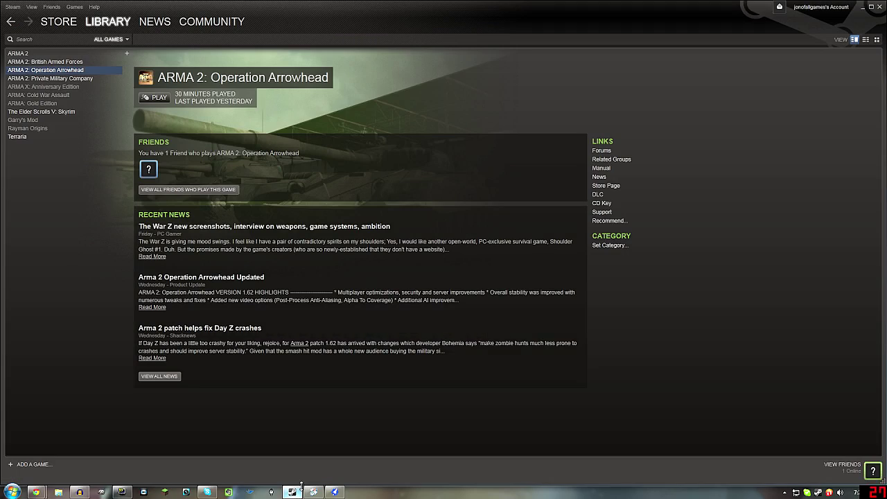
pyautogui.rightClick(66, 72)
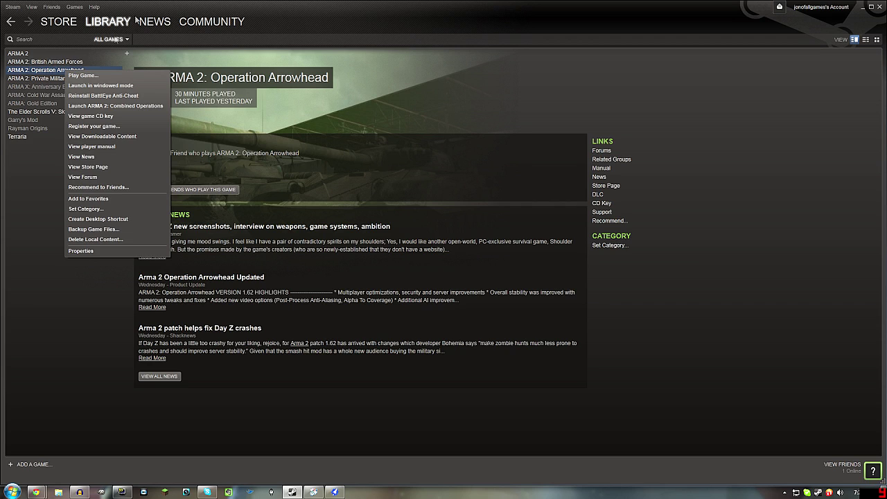
pyautogui.rightClick(46, 72)
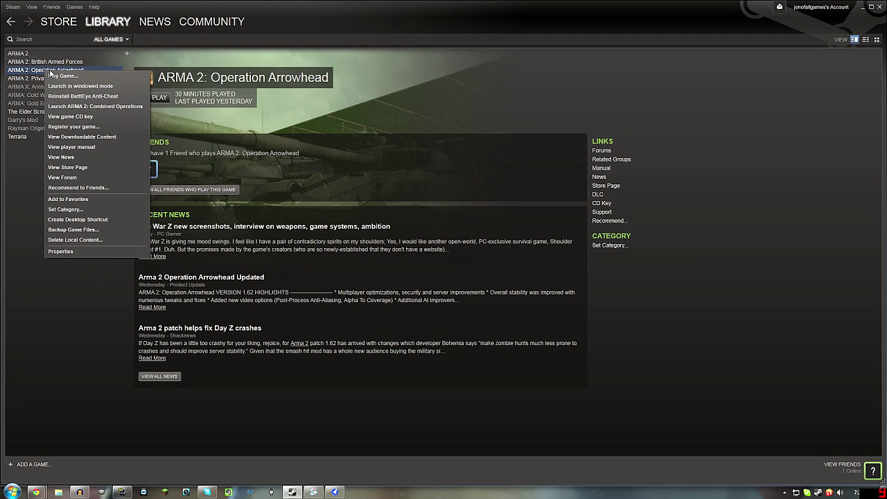
pyautogui.rightClick(36, 72)
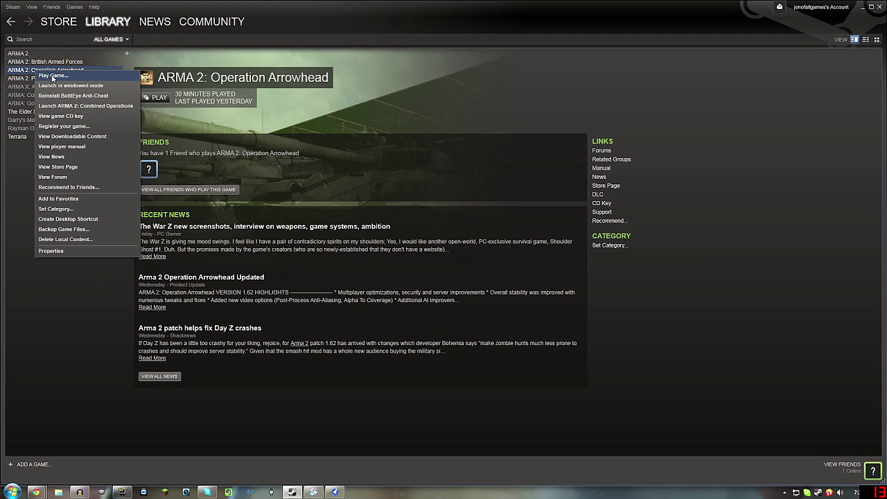
pyautogui.click(52, 76)
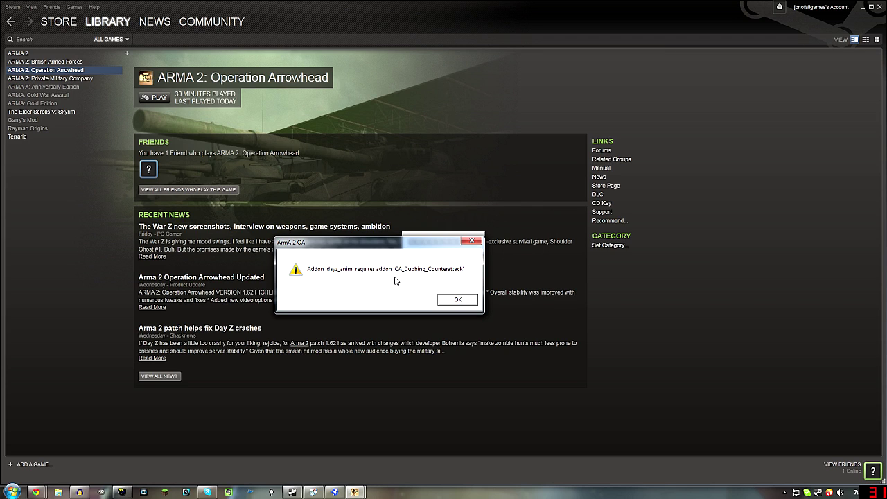
pyautogui.click(456, 300)
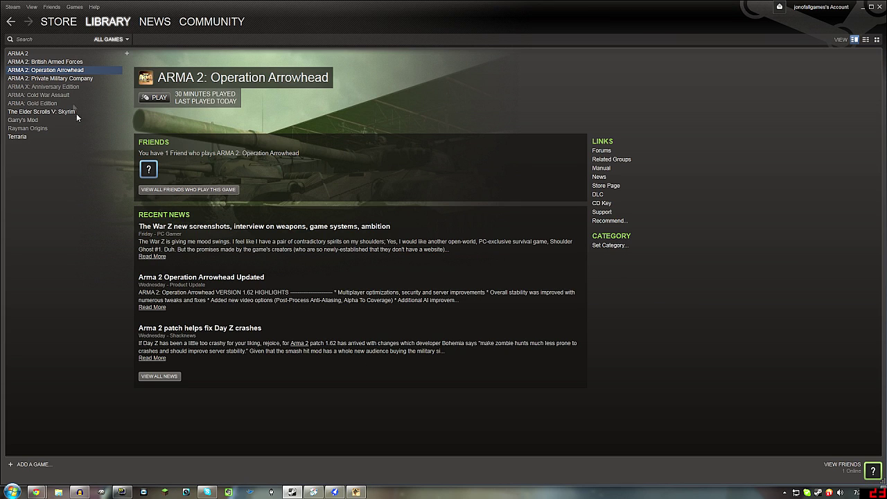
# Step: Choose Launch ARMA 2: Combined Operations among the game's launch options, cancel the launch and minimize Steam
pyautogui.moveTo(438, 197); pyautogui.dragTo(400, 192)
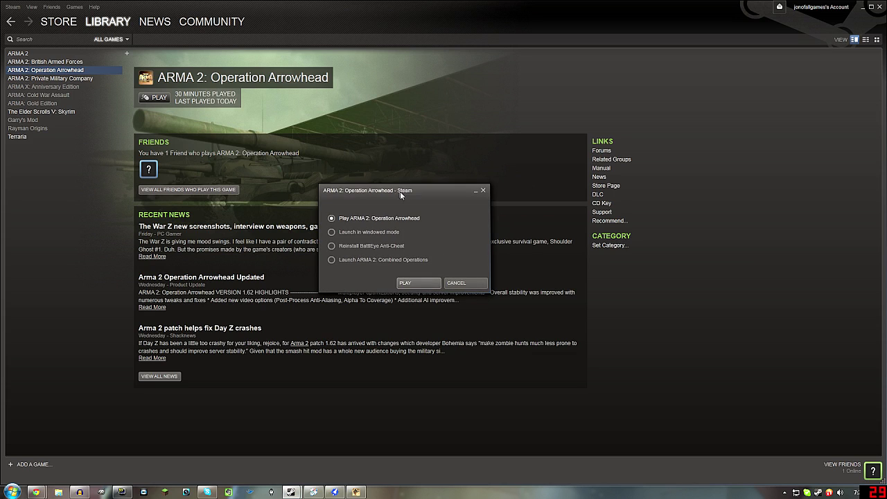
pyautogui.click(359, 260)
pyautogui.click(347, 220)
pyautogui.click(359, 260)
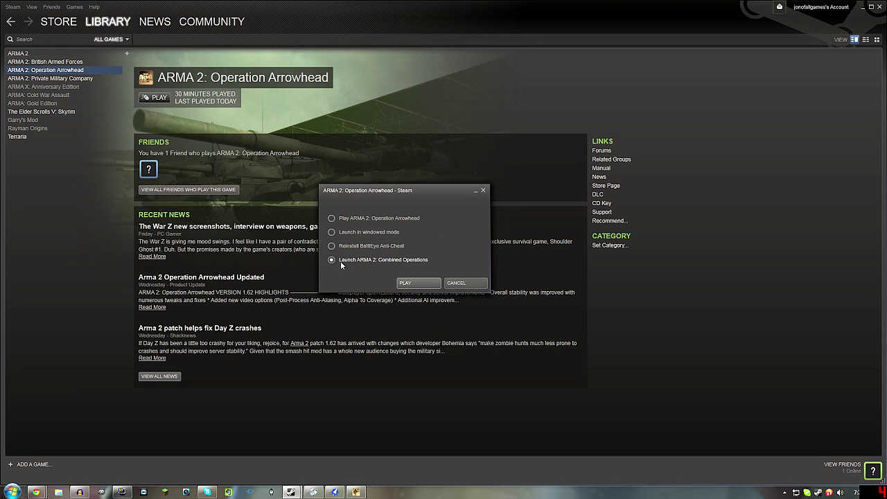
pyautogui.click(468, 283)
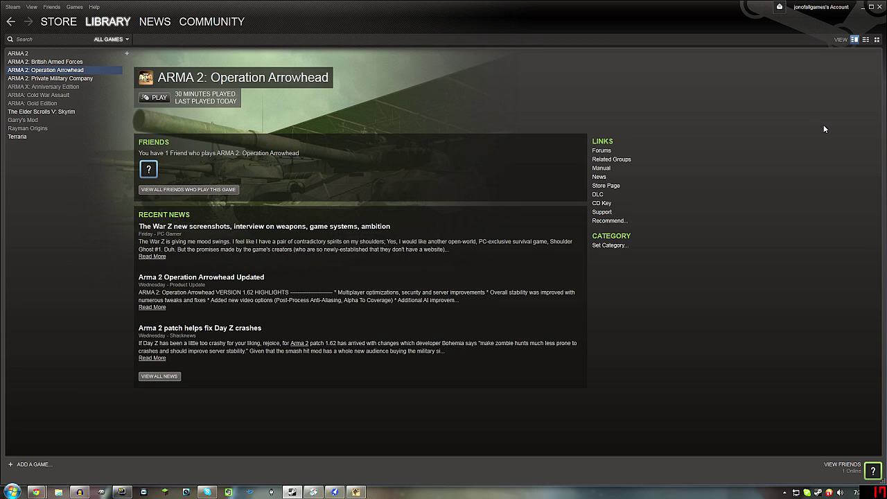
pyautogui.click(862, 10)
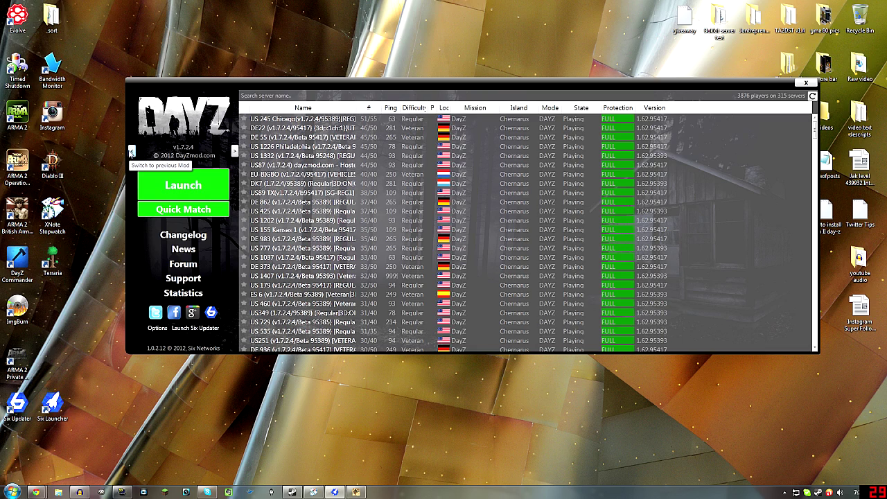
# Step: Reposition the Six Launcher window and sort the DayZ server list by ping, lowest first
pyautogui.moveTo(172, 86)
pyautogui.mouseDown()
pyautogui.moveTo(187, 90)
pyautogui.moveTo(162, 91)
pyautogui.mouseUp()
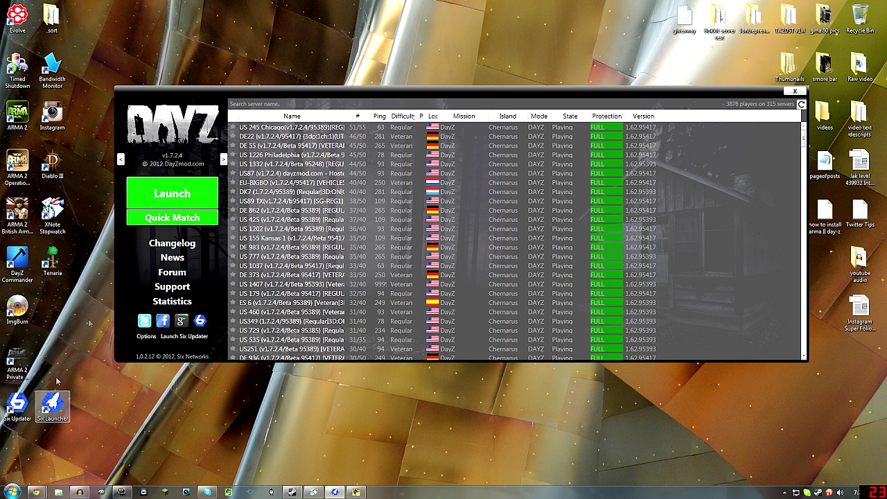
pyautogui.click(167, 195)
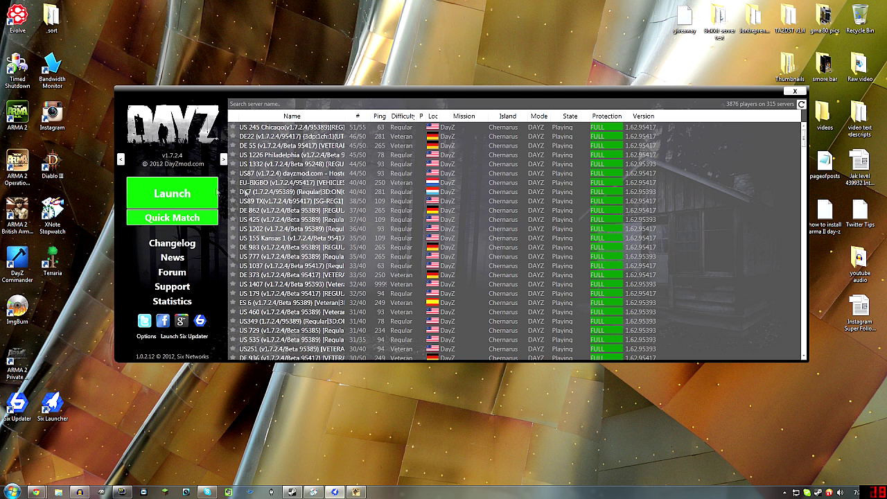
pyautogui.click(379, 116)
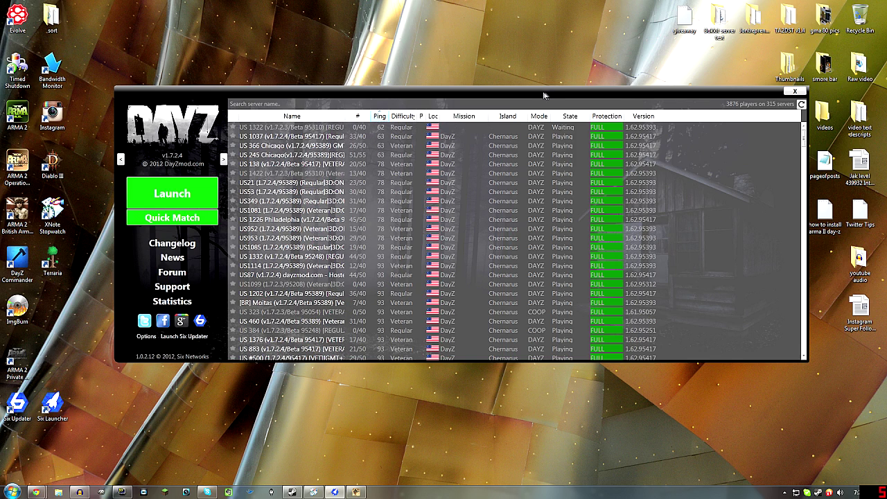
pyautogui.moveTo(545, 95); pyautogui.dragTo(533, 93)
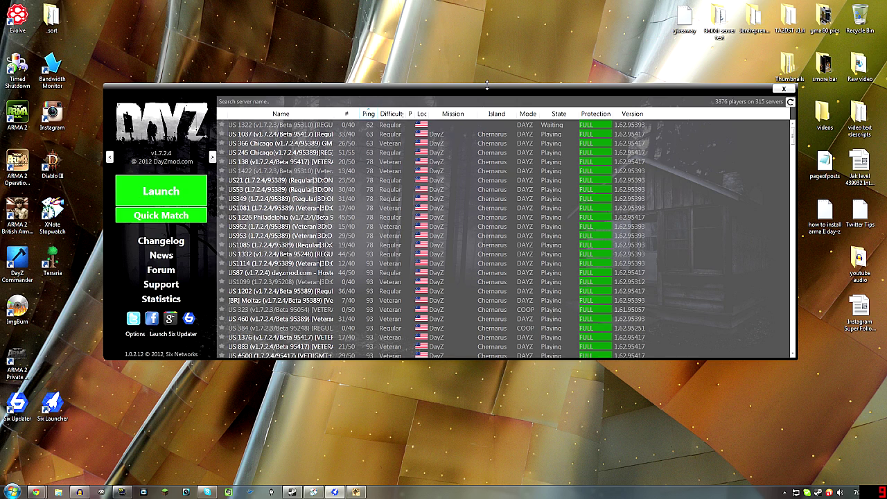
pyautogui.moveTo(493, 84); pyautogui.dragTo(489, 94)
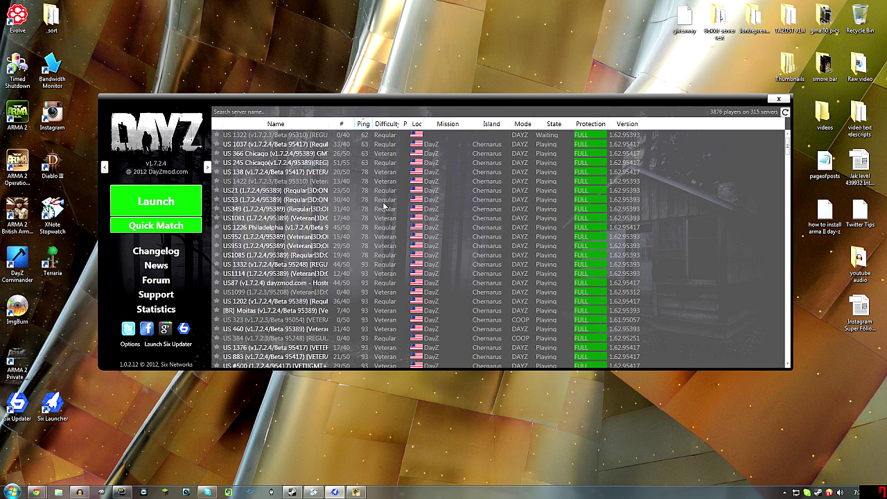
pyautogui.moveTo(444, 368); pyautogui.dragTo(447, 391)
pyautogui.moveTo(472, 100); pyautogui.dragTo(452, 16)
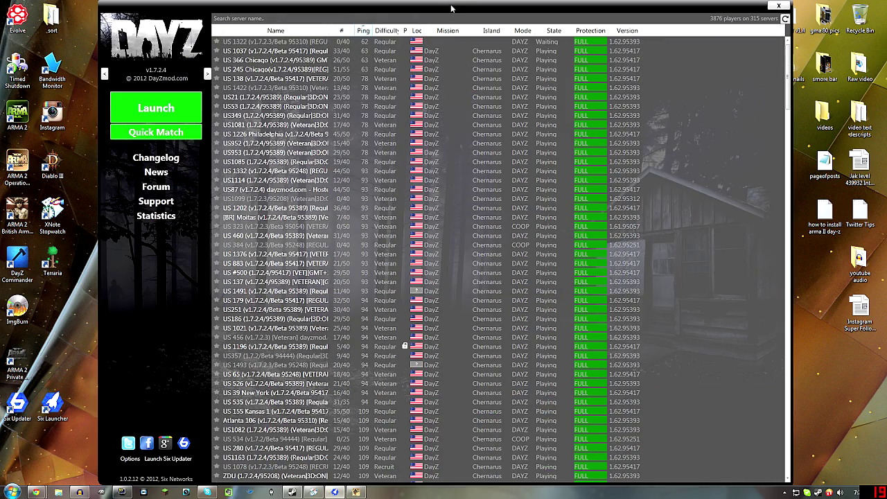
pyautogui.moveTo(452, 5); pyautogui.dragTo(452, 122)
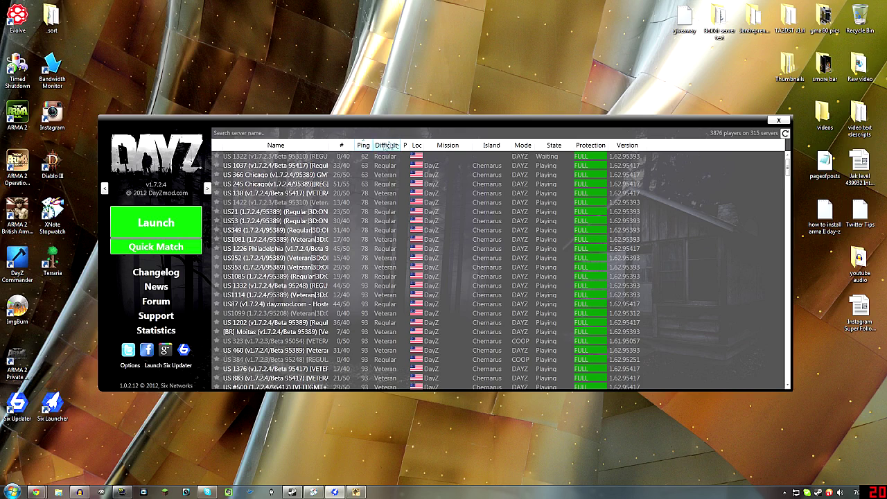